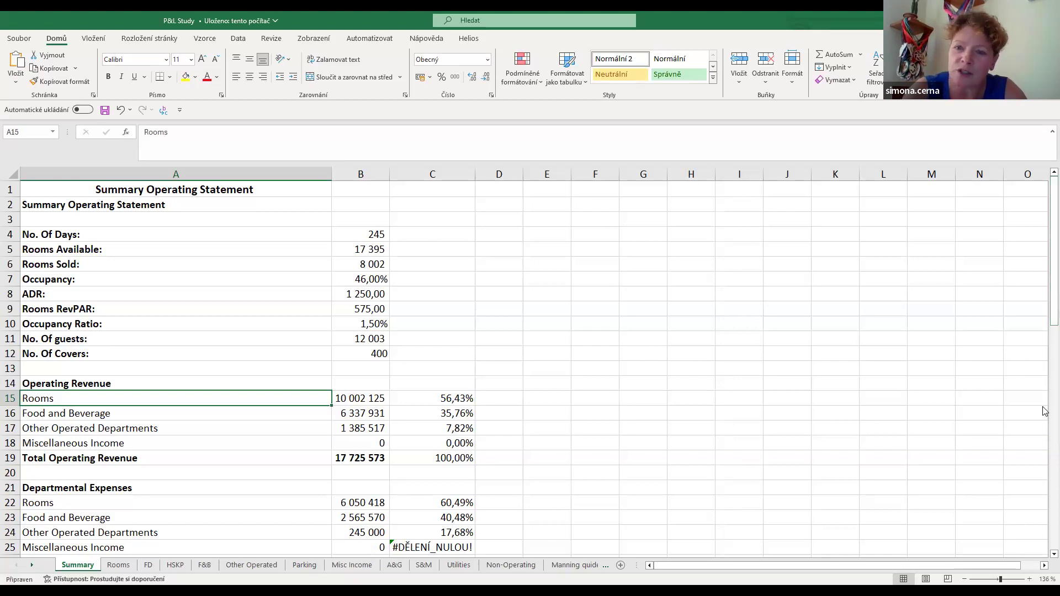
# Examine the Rooms RevPAR, Occupancy Ratio, No. Of guests and No. Of Covers cells on the Summary sheet
pyautogui.moveTo(1045, 297); pyautogui.dragTo(1045, 293)
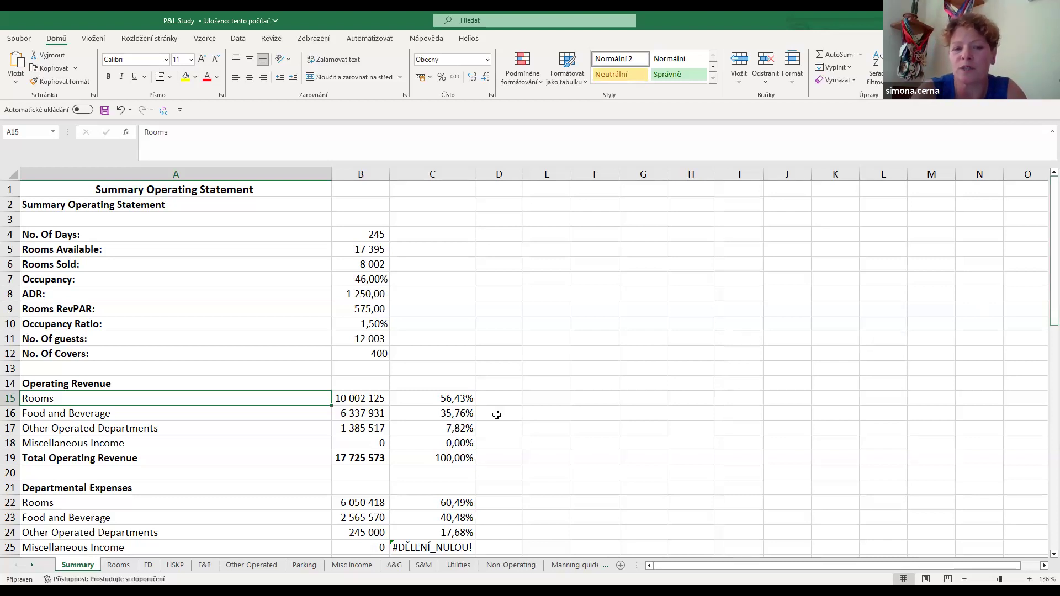
pyautogui.click(368, 308)
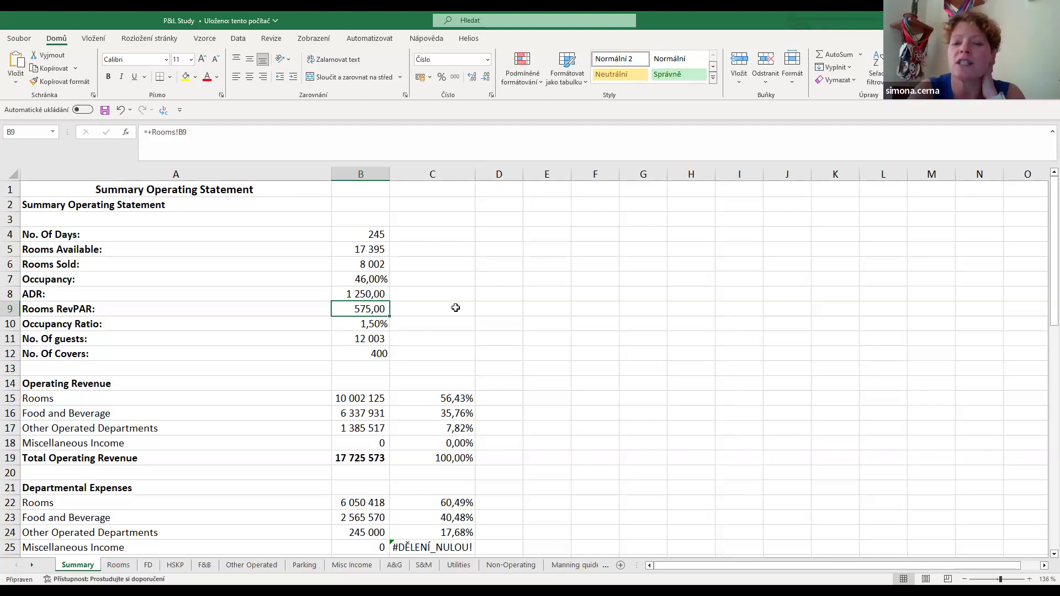
pyautogui.click(347, 323)
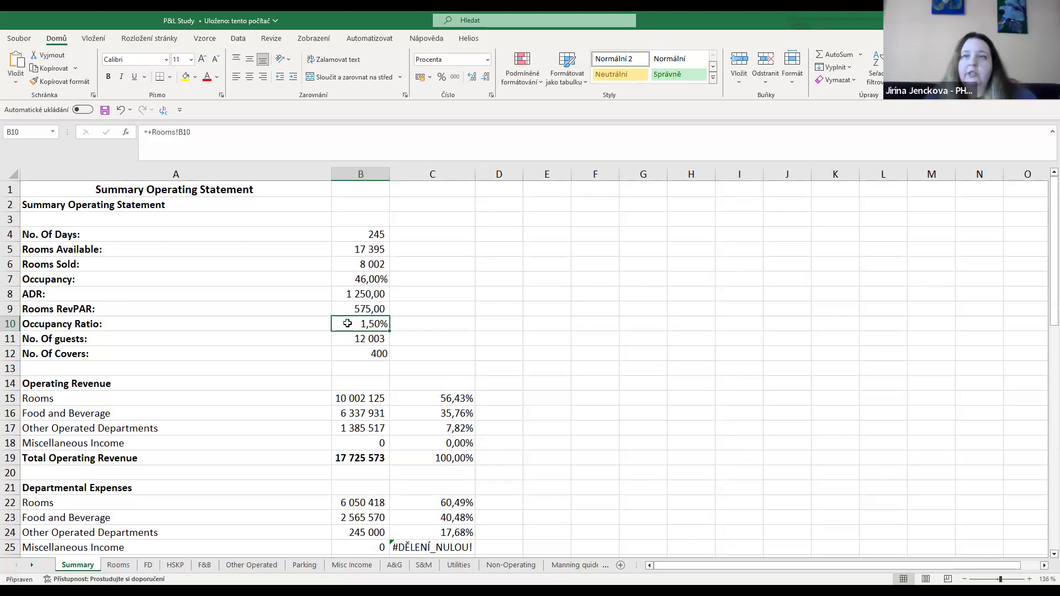
pyautogui.click(378, 339)
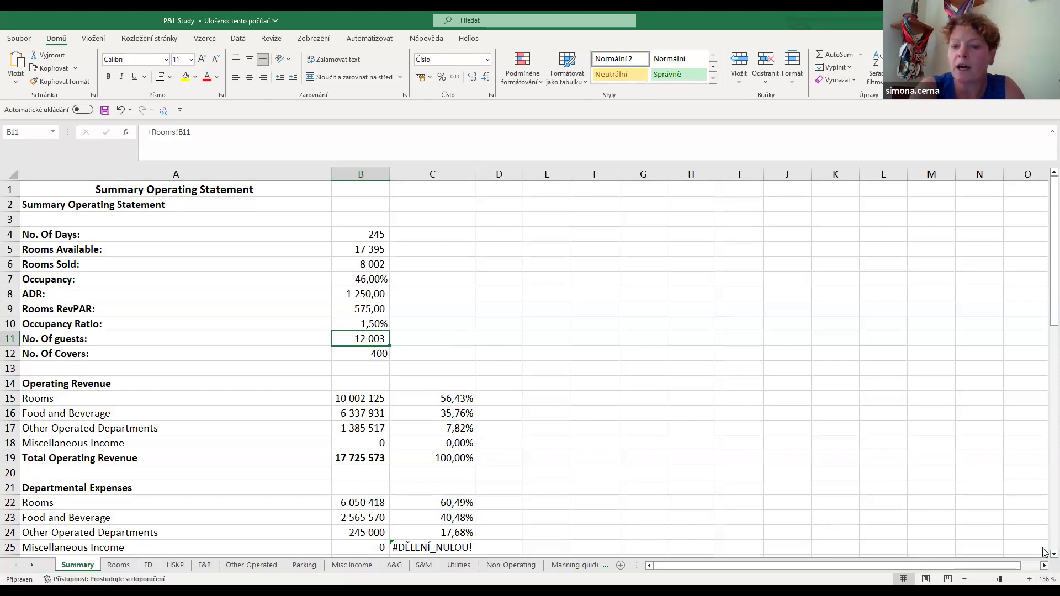
pyautogui.scroll(-3, 1044, 557)
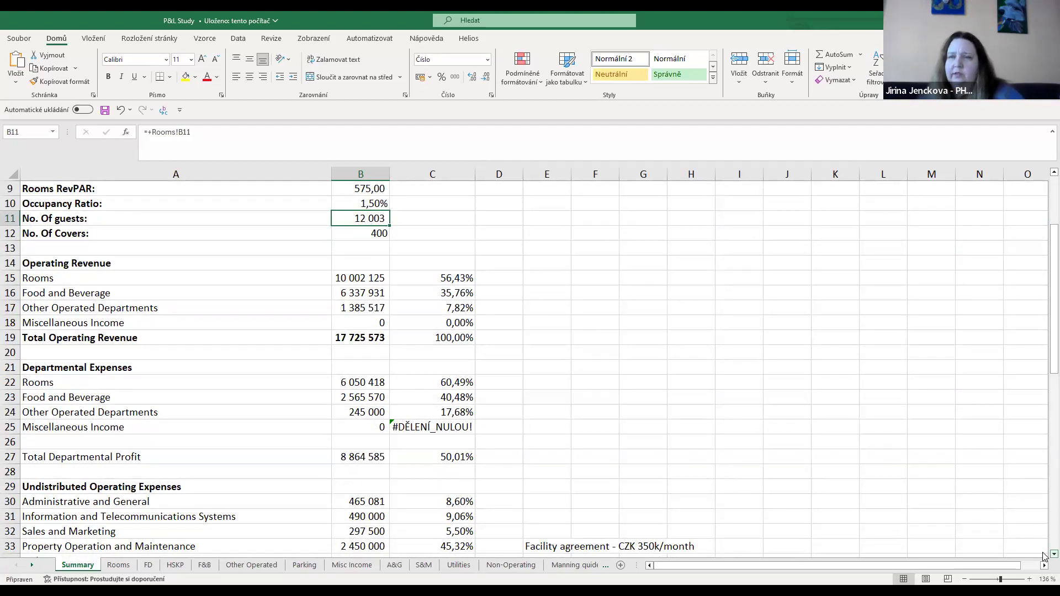
pyautogui.click(372, 234)
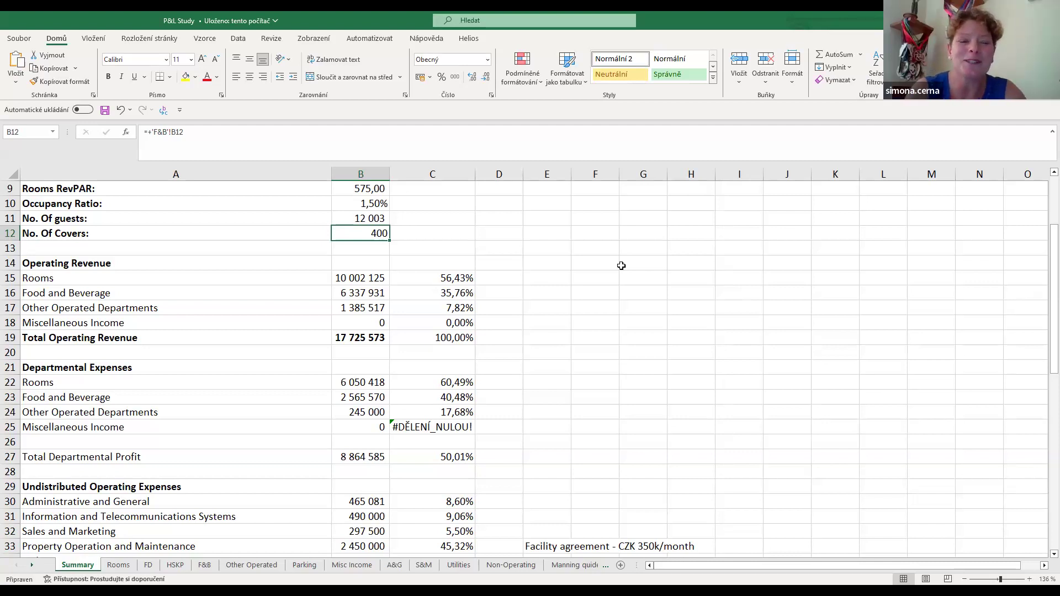
# Inspect the source formulas for Rooms, Food and Beverage and Other Operated Departments under Operating Revenue
pyautogui.click(356, 281)
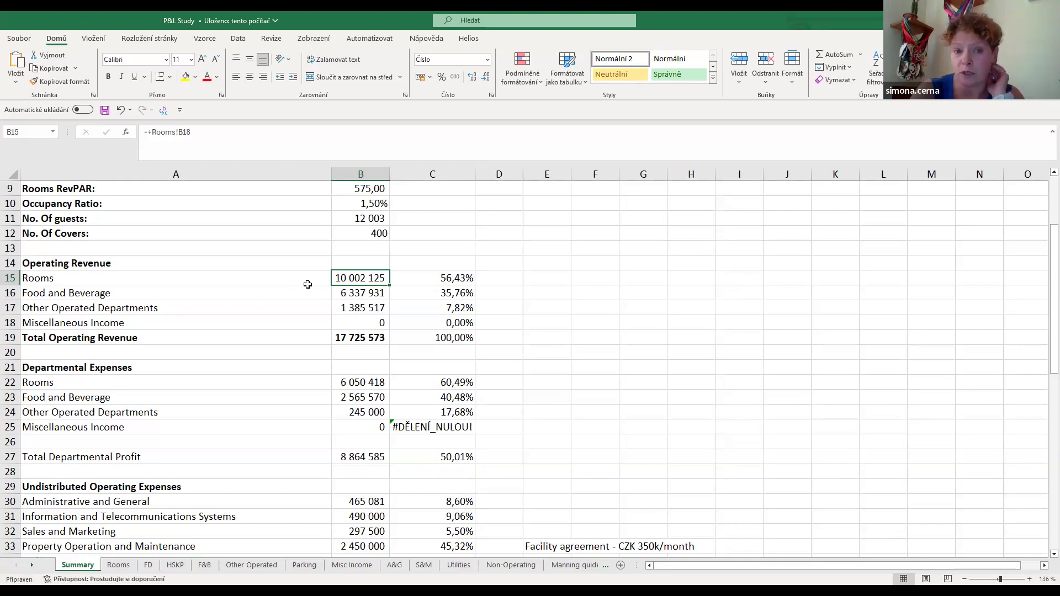
pyautogui.click(353, 296)
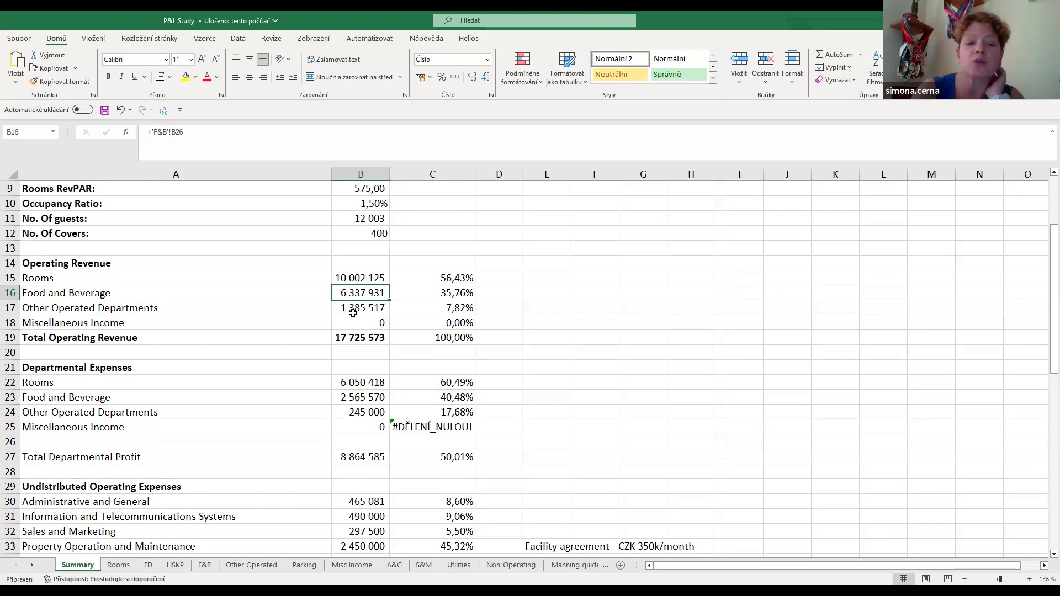
pyautogui.click(352, 311)
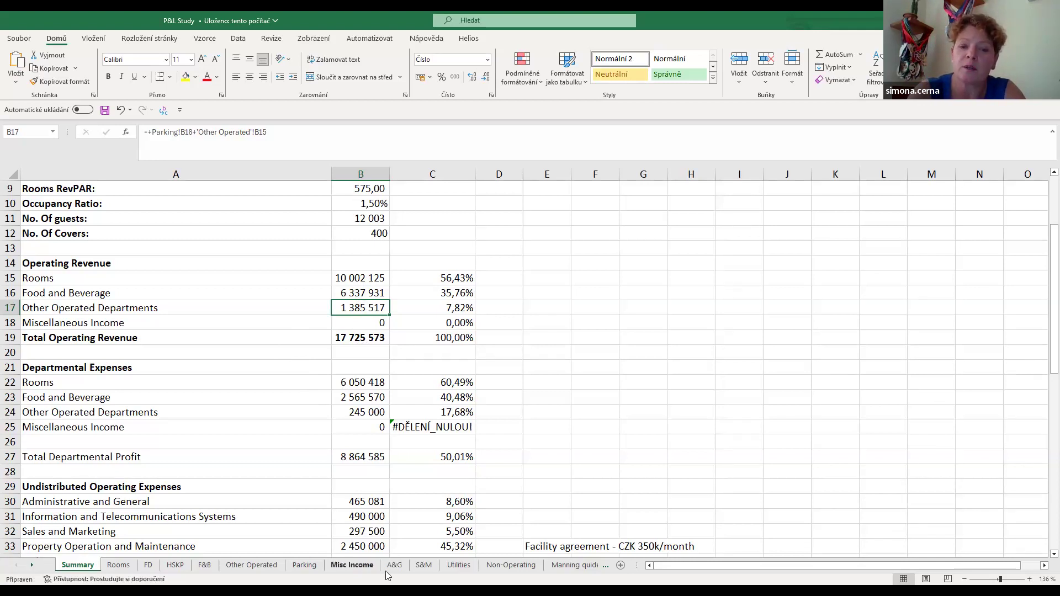
# Examine the Front Office, Housekeeping and F&B payroll tables on the Manning guide sheet
pyautogui.click(572, 568)
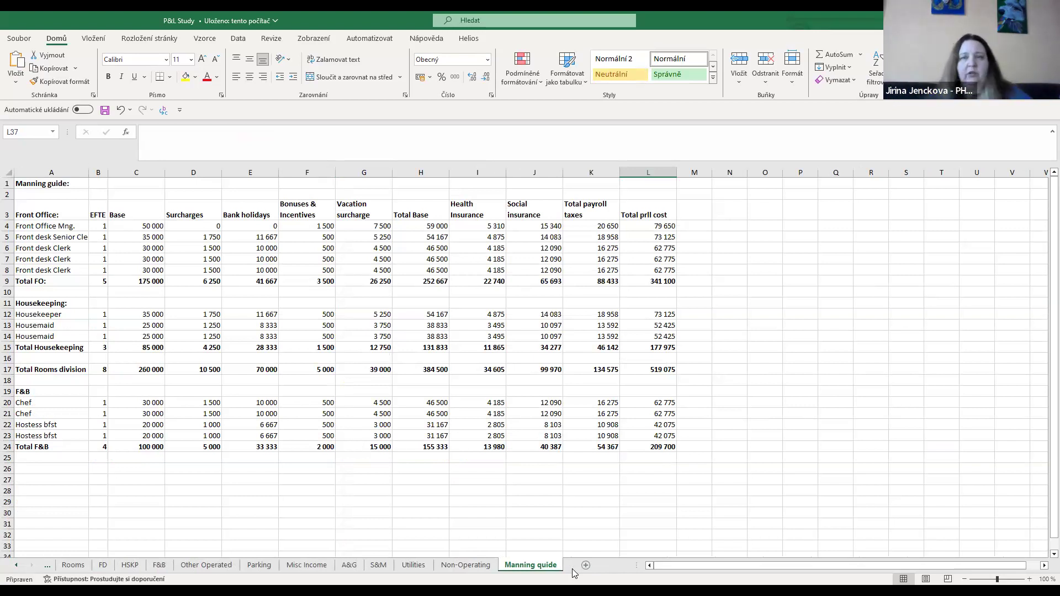
pyautogui.click(313, 460)
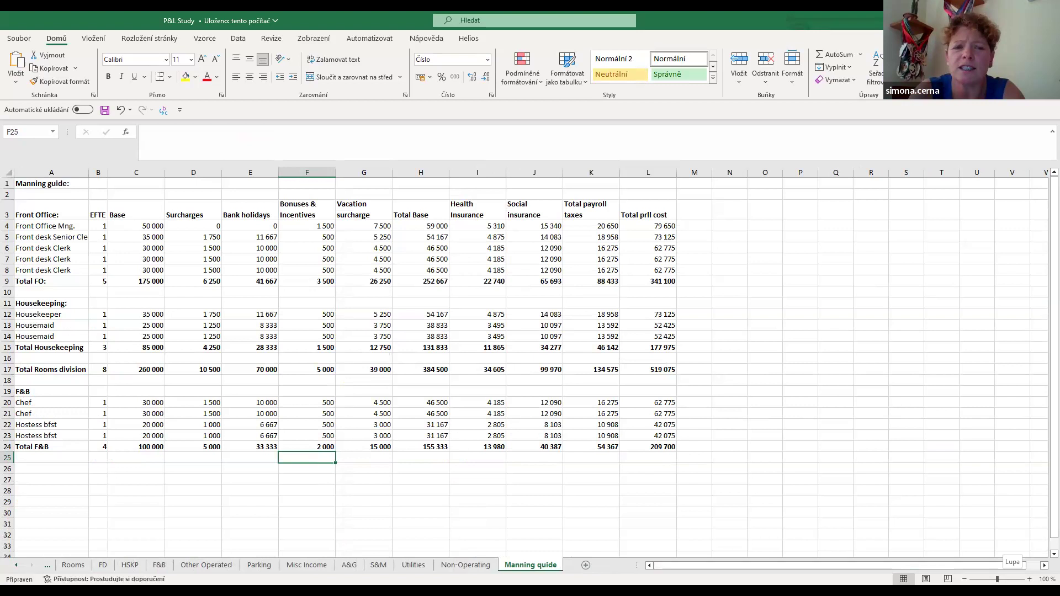
pyautogui.moveTo(997, 580); pyautogui.dragTo(1000, 580)
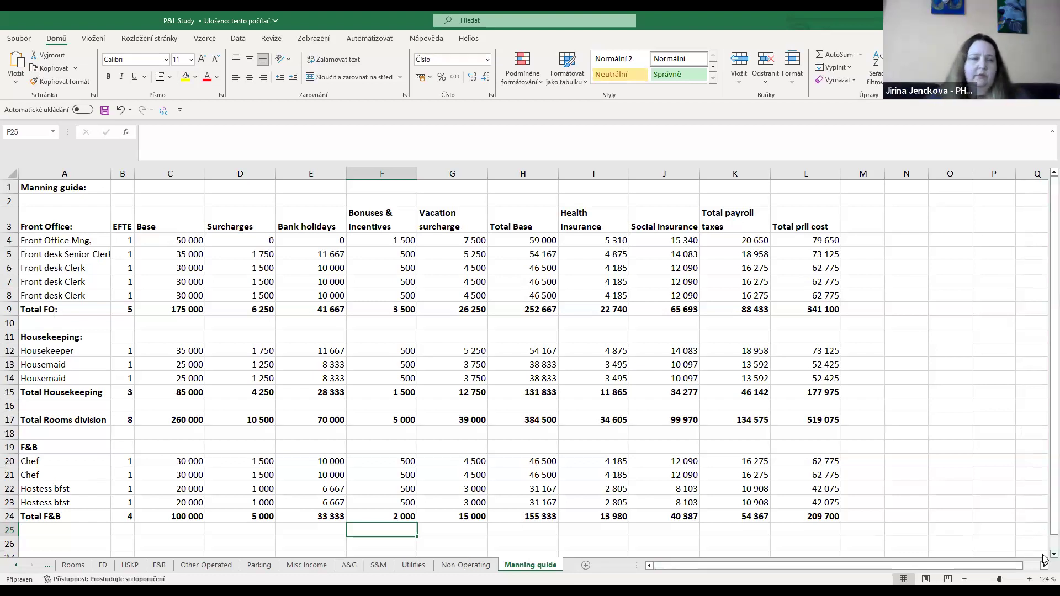
pyautogui.scroll(-1, 1043, 557)
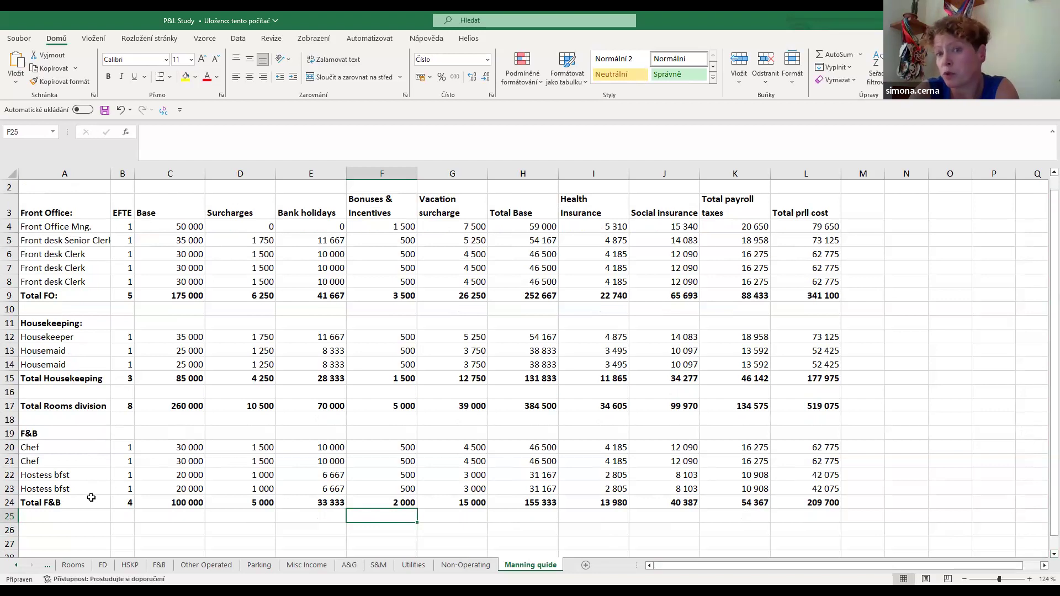
pyautogui.click(73, 434)
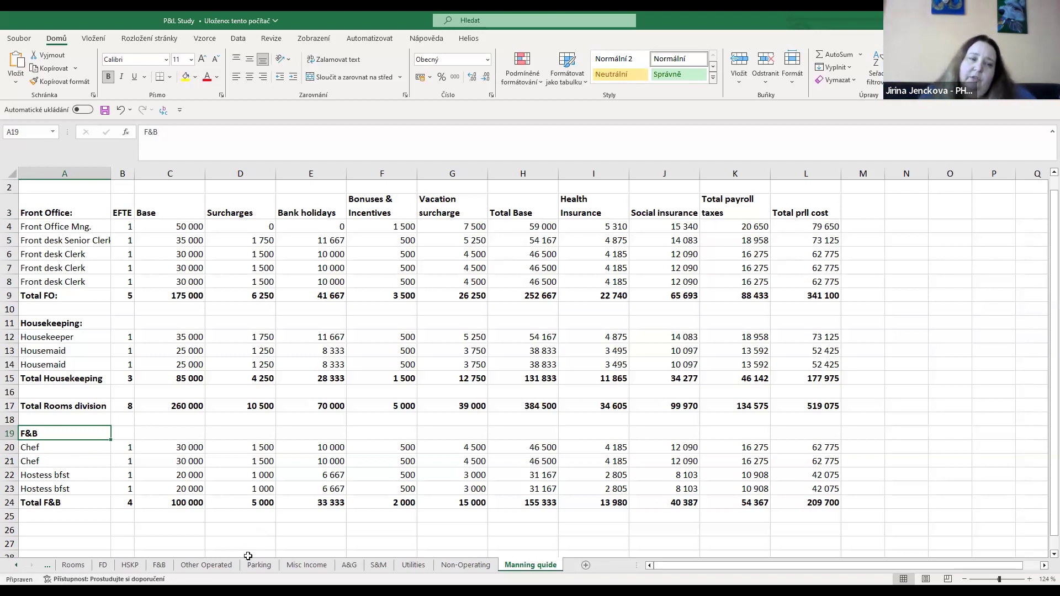
# View the departmental revenue schedules on the Other Operated and Parking sheets
pyautogui.click(224, 566)
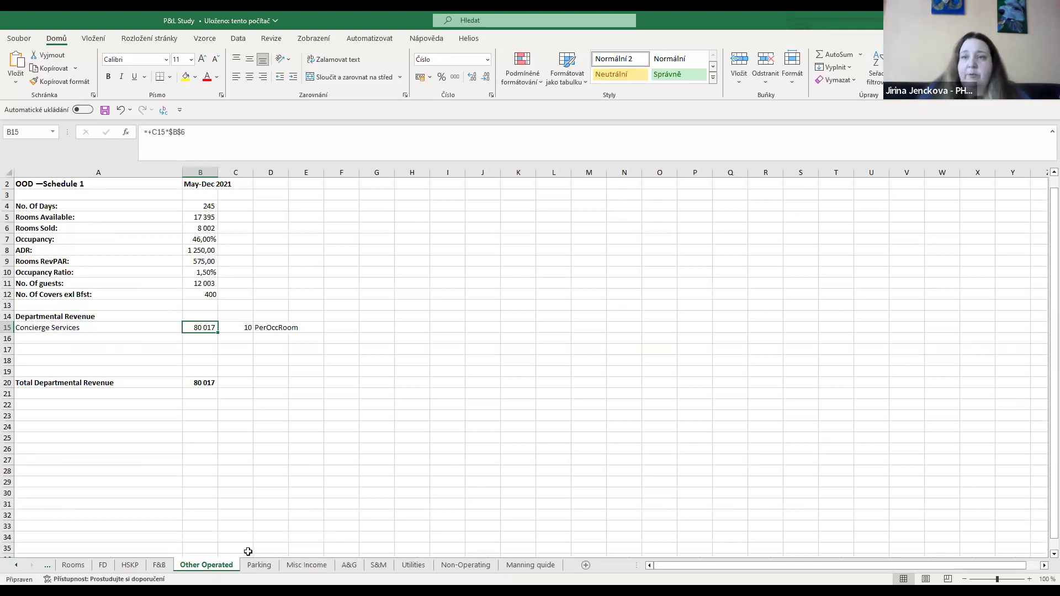
pyautogui.click(260, 565)
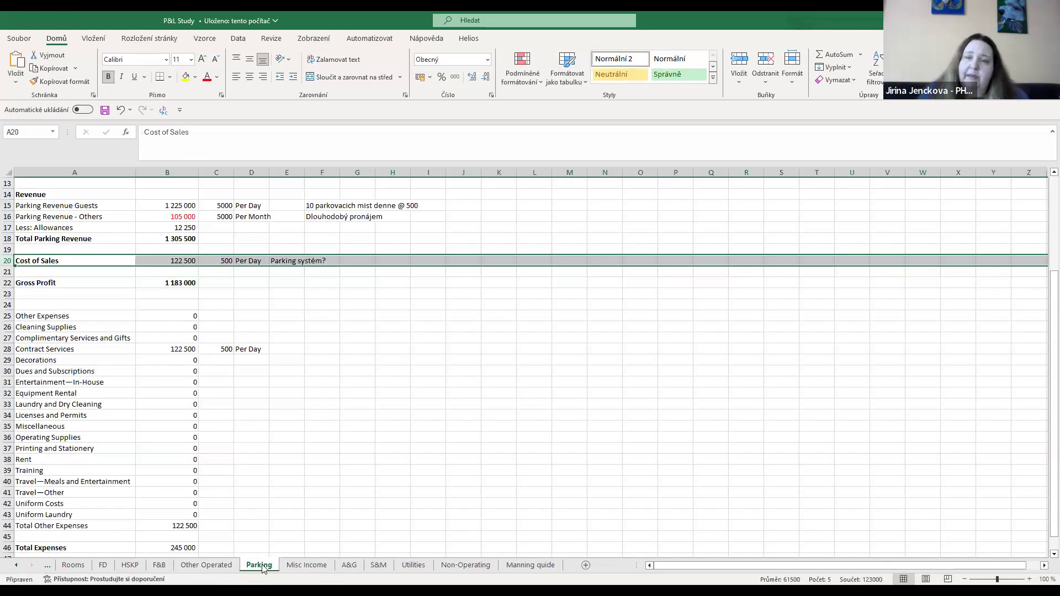
# Review the Rooms schedule from the operating statistics through room revenue to the salary and payroll expenses
pyautogui.click(64, 567)
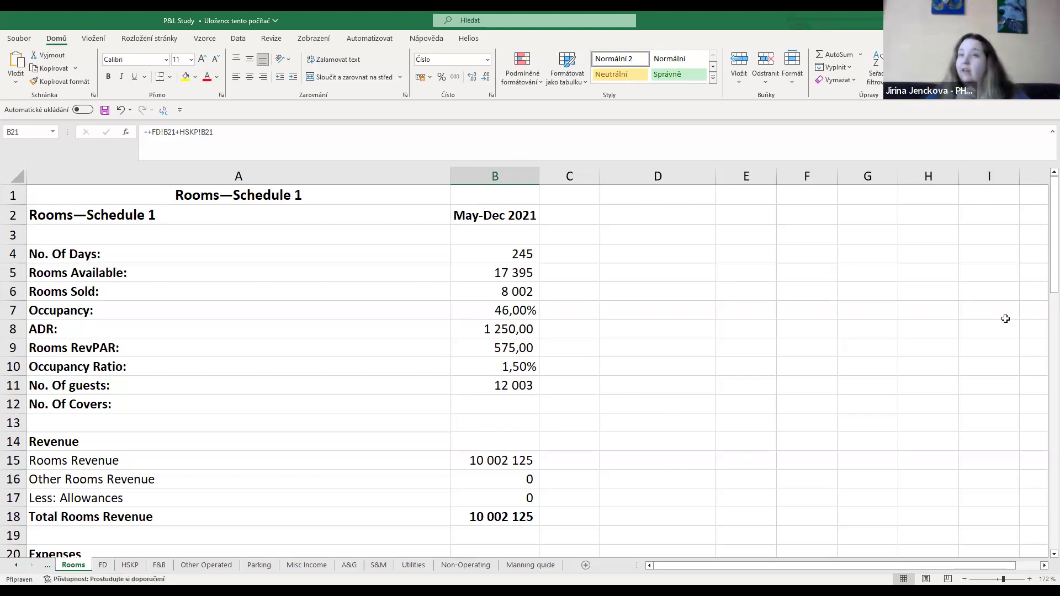
pyautogui.moveTo(1046, 294)
pyautogui.mouseDown()
pyautogui.moveTo(1044, 353)
pyautogui.moveTo(1045, 310)
pyautogui.mouseUp()
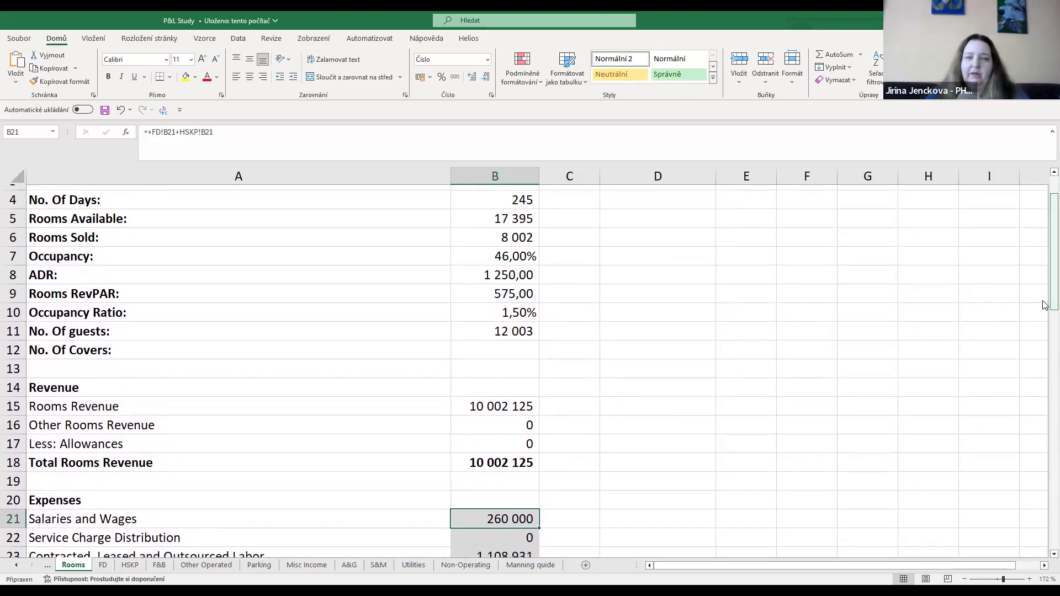
pyautogui.moveTo(1044, 305); pyautogui.dragTo(1045, 335)
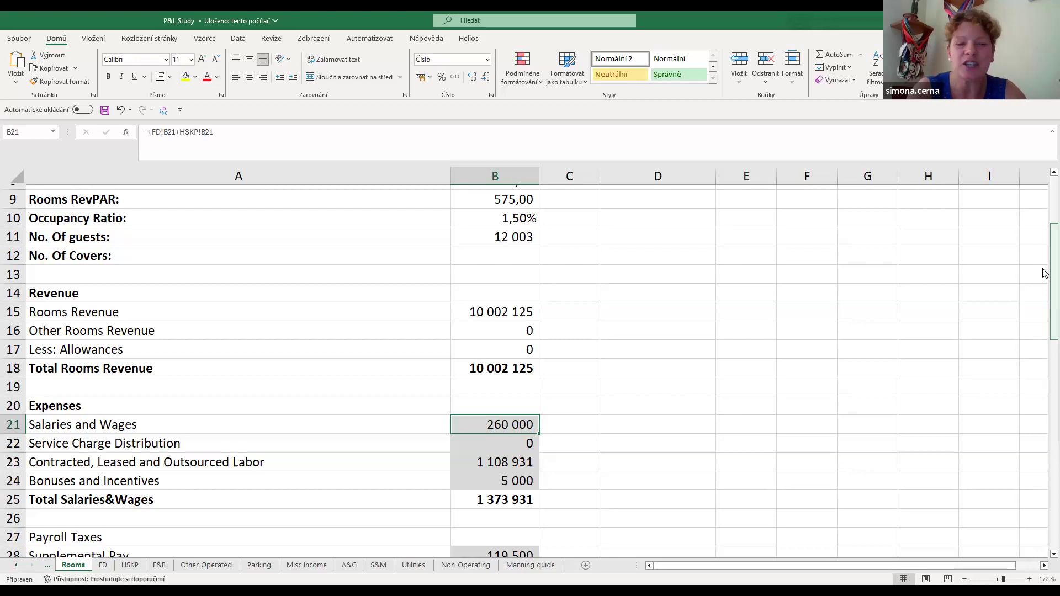
pyautogui.moveTo(1045, 273); pyautogui.dragTo(1045, 226)
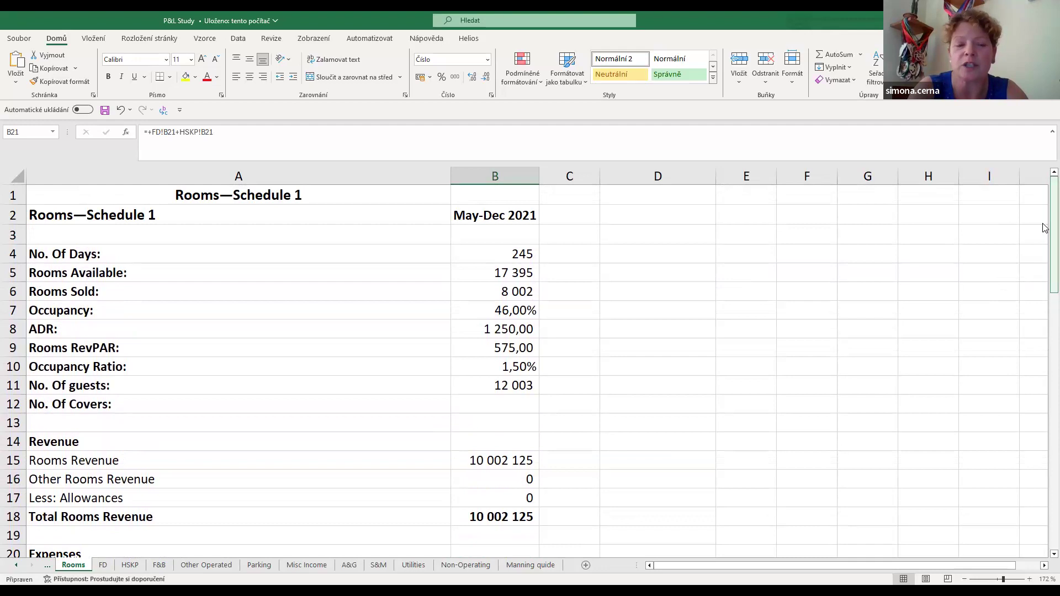
pyautogui.moveTo(1045, 228); pyautogui.dragTo(1045, 228)
pyautogui.moveTo(1045, 246); pyautogui.dragTo(1044, 301)
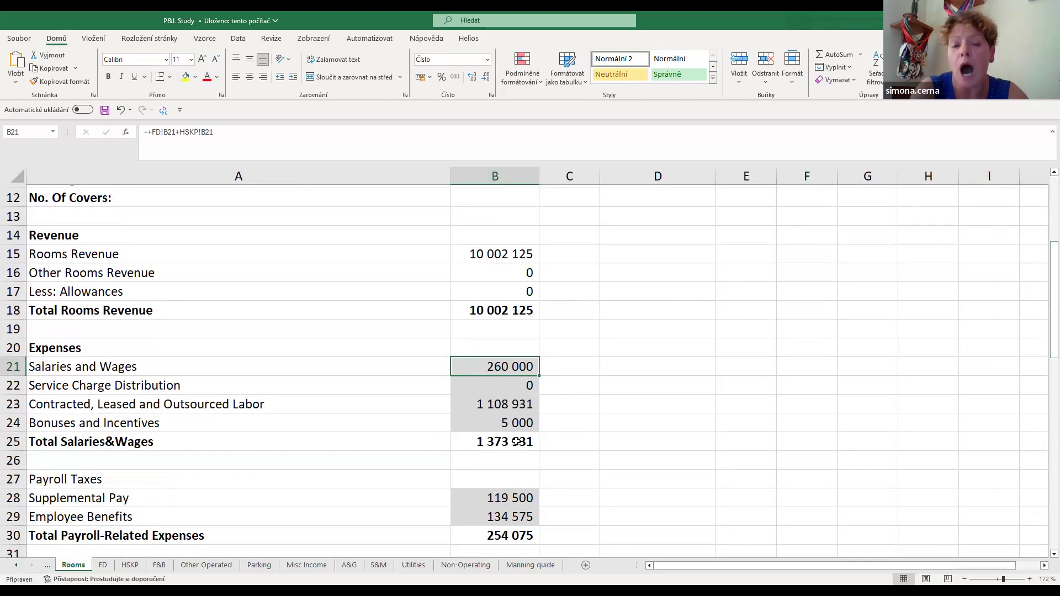
# Compare the Salaries and Wages formula in B21 with the Contracted, Leased and Outsourced Labor formula in B23
pyautogui.click(507, 404)
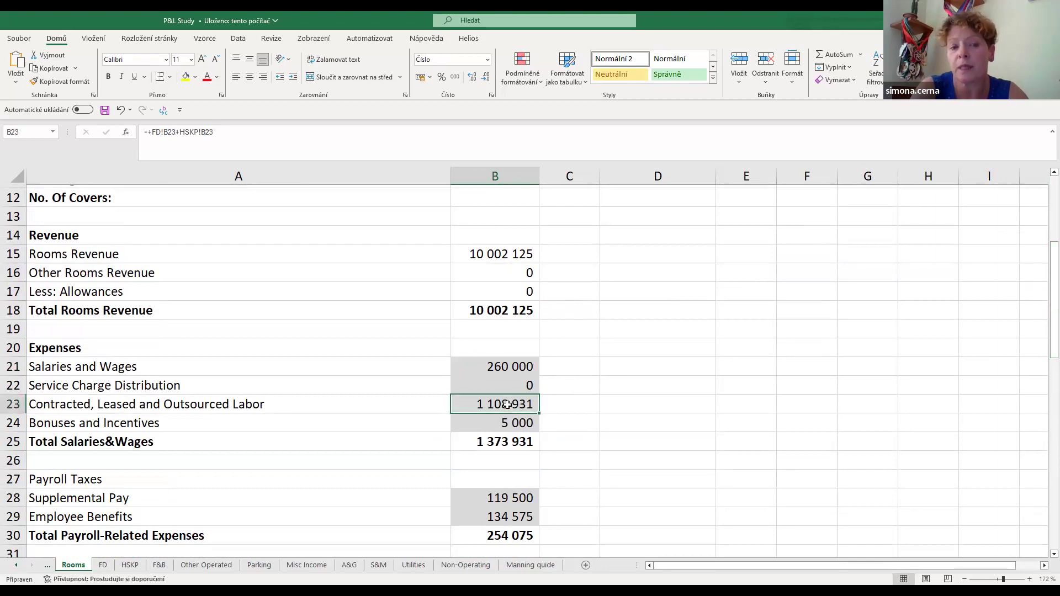
pyautogui.click(506, 366)
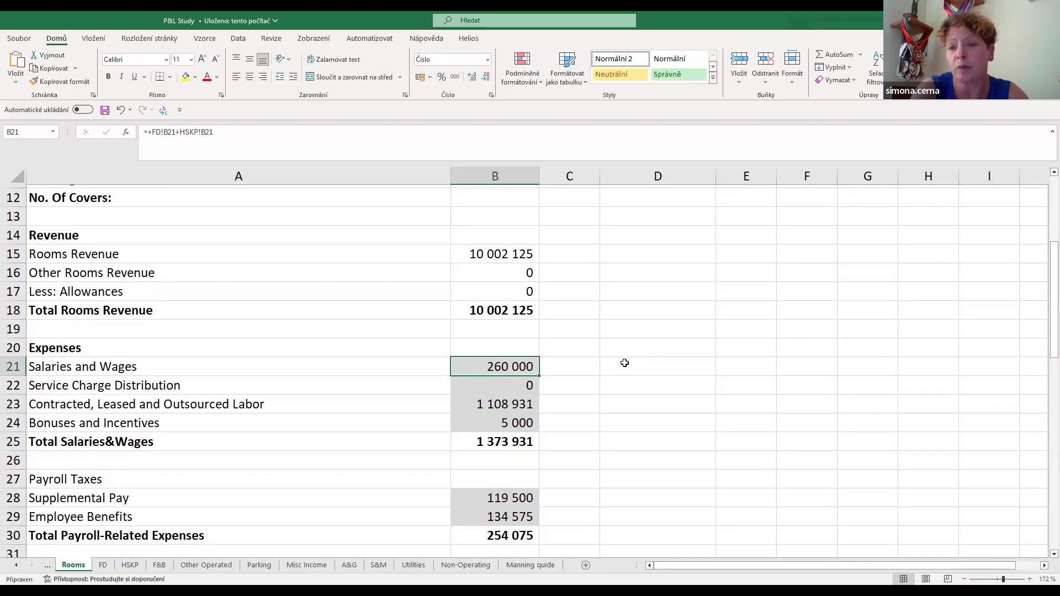
pyautogui.click(522, 406)
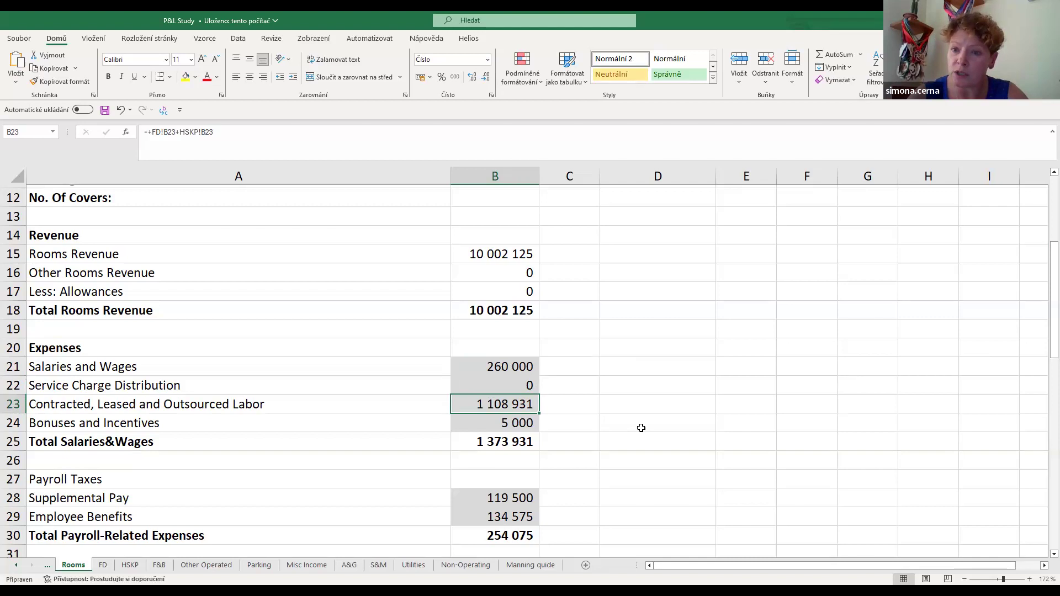
pyautogui.click(508, 365)
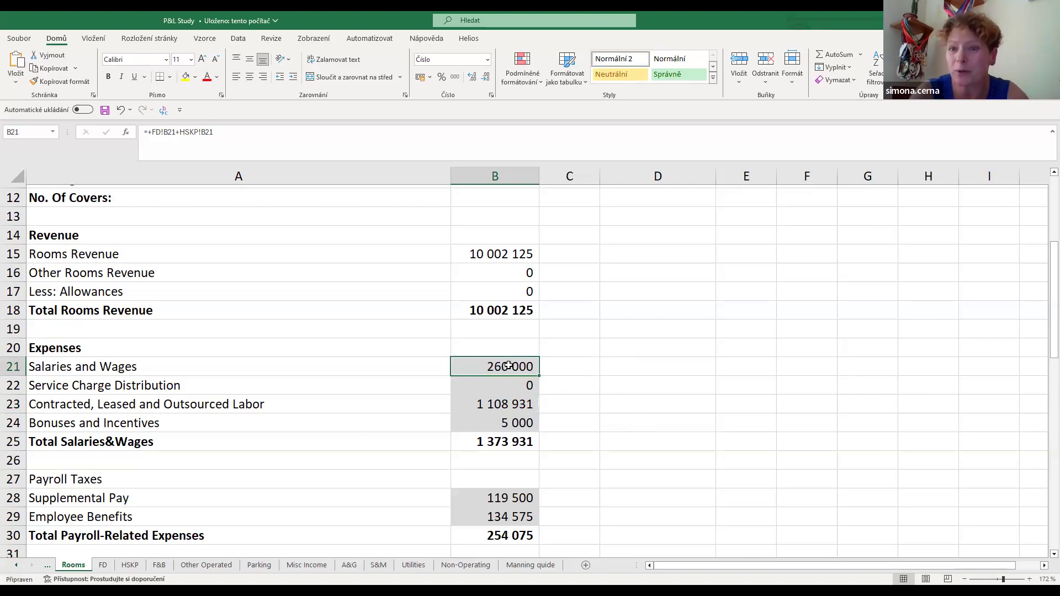
pyautogui.click(495, 404)
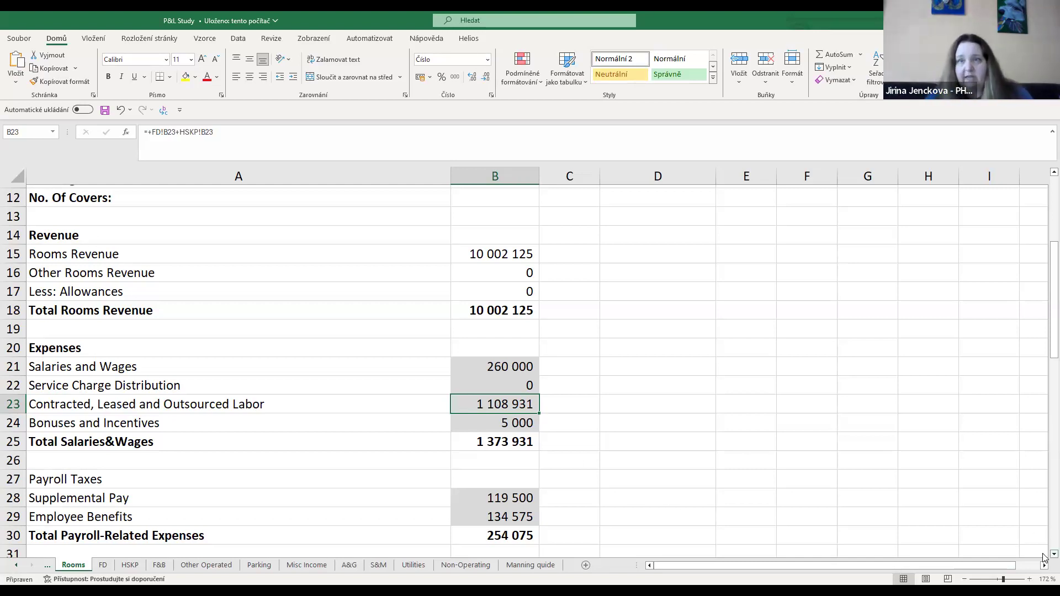
pyautogui.scroll(-3, 1044, 558)
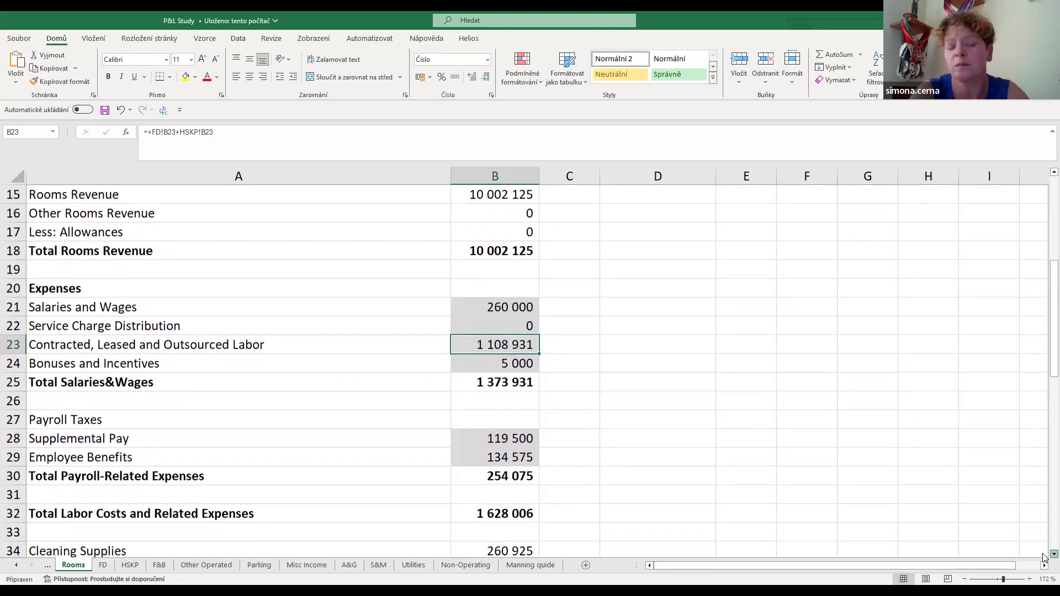
pyautogui.scroll(-1, 1044, 558)
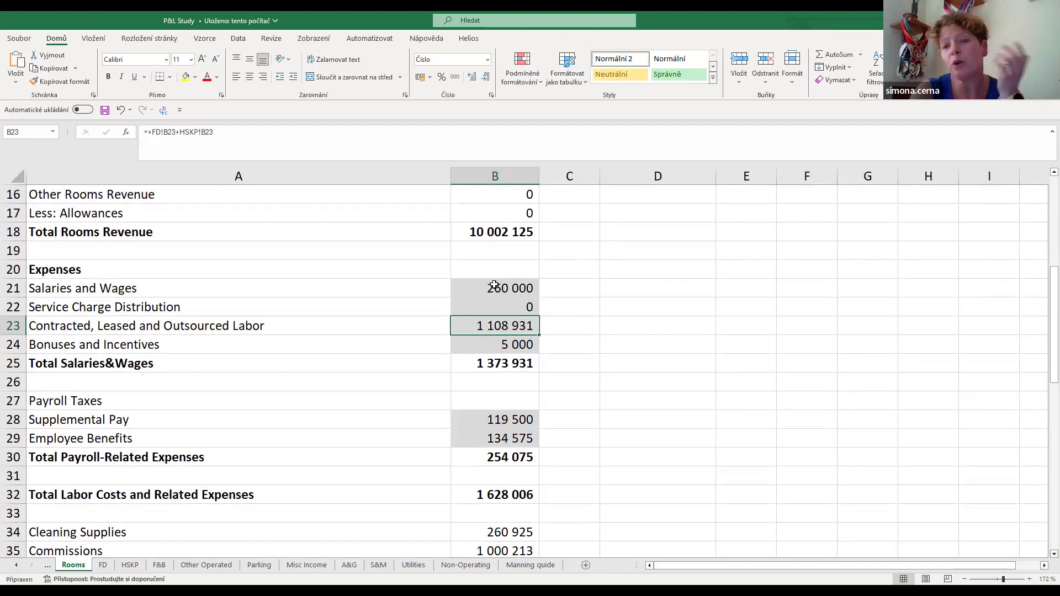
pyautogui.press('Up')
pyautogui.press('Up')
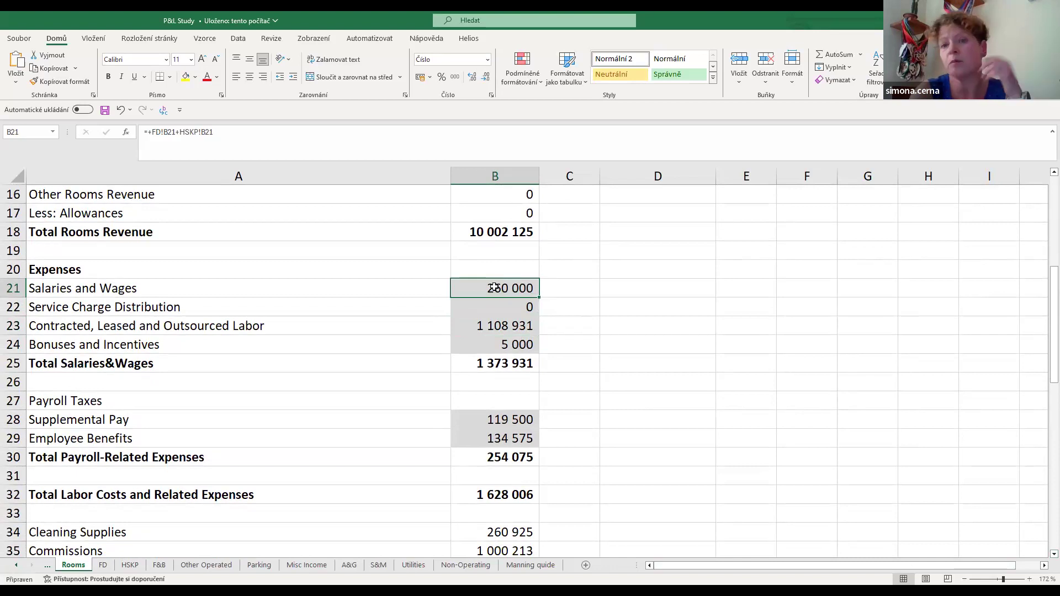
pyautogui.click(497, 325)
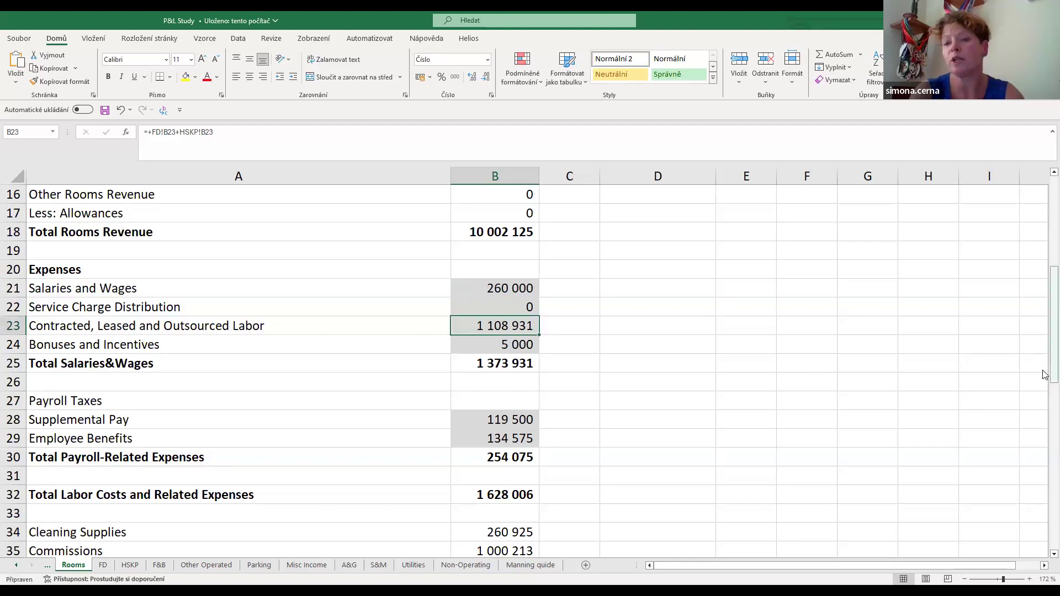
# Examine the Rooms labor cost totals and the other expense lines from Cleaning Supplies to Laundry and Dry Cleaning
pyautogui.moveTo(1045, 373); pyautogui.dragTo(1033, 246)
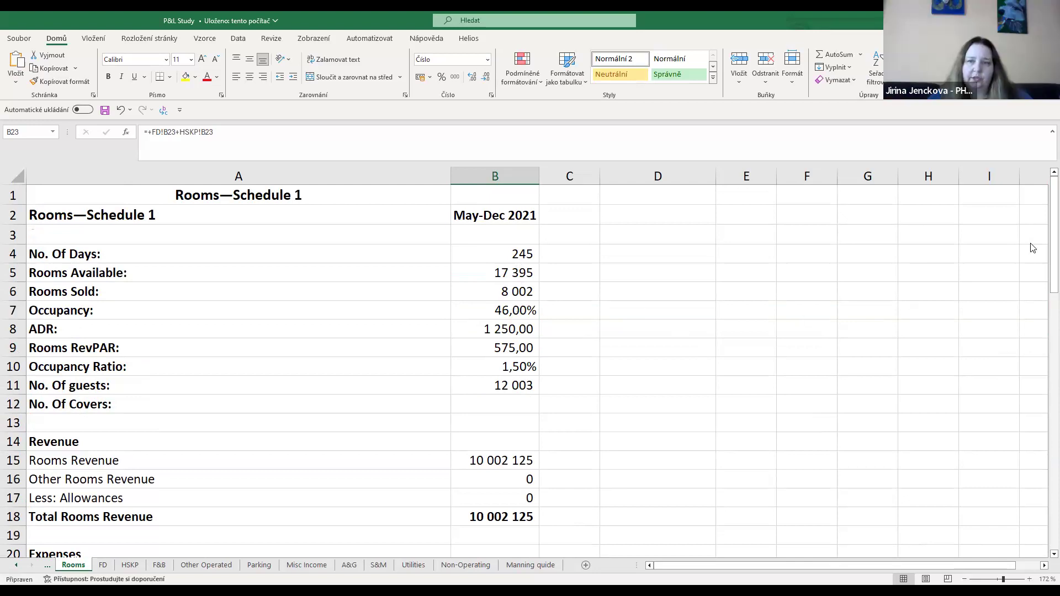
pyautogui.moveTo(1045, 261); pyautogui.dragTo(1045, 382)
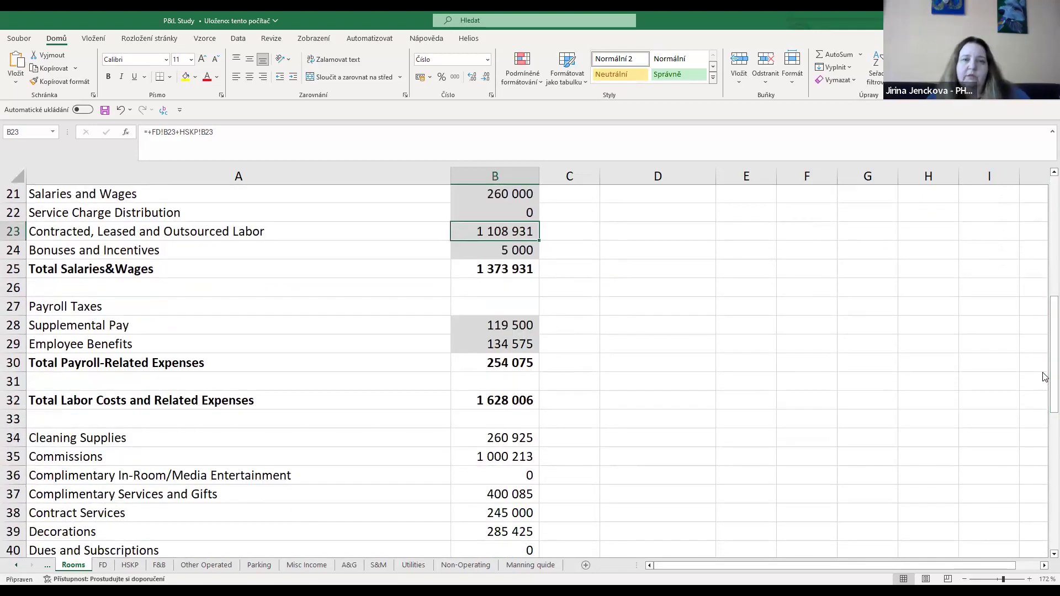
pyautogui.moveTo(1045, 325); pyautogui.dragTo(1046, 312)
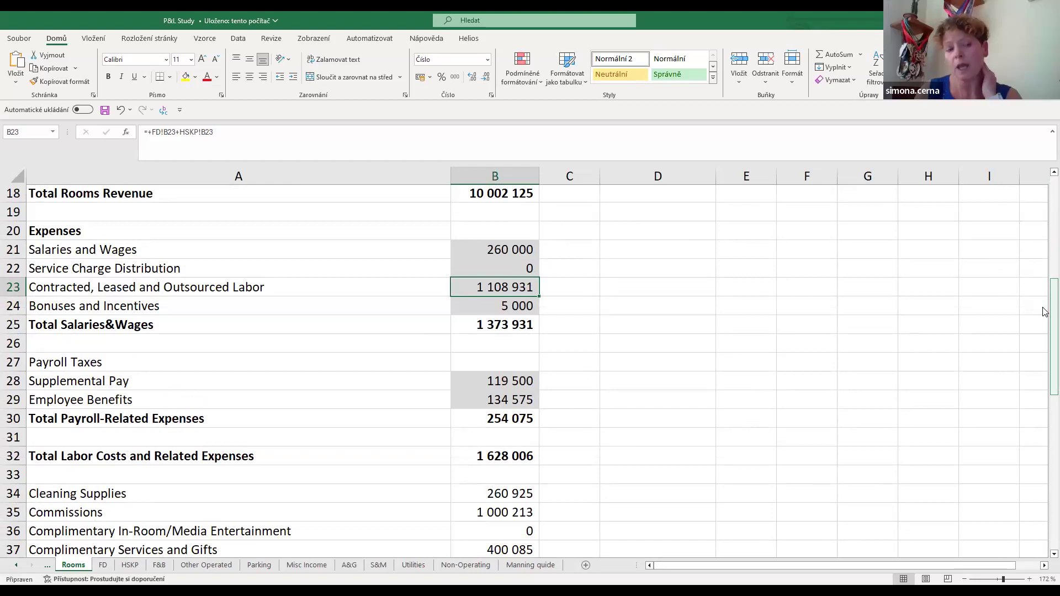
pyautogui.click(1045, 558)
pyautogui.click(1045, 557)
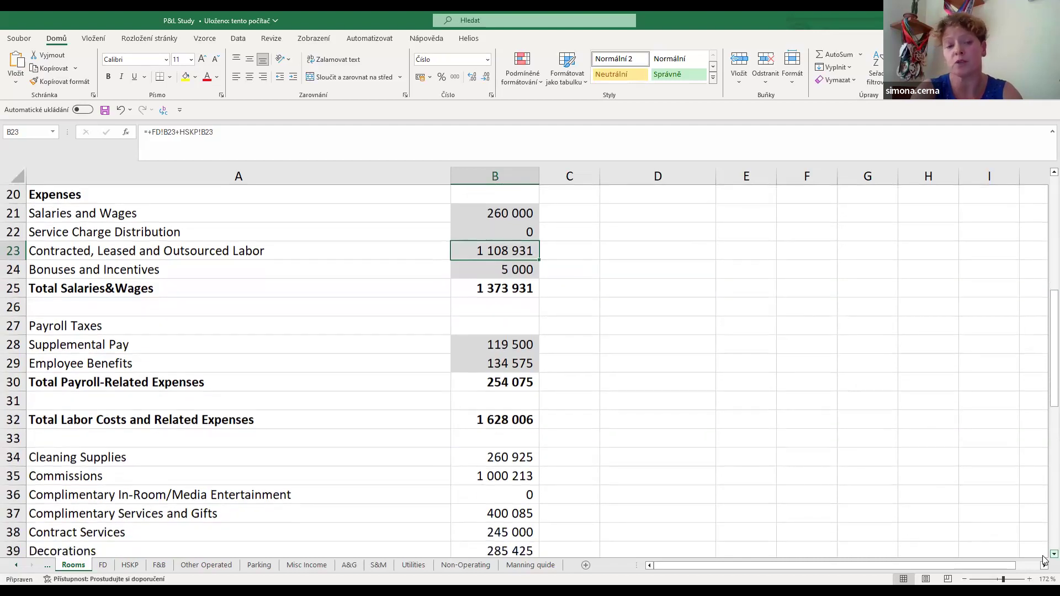
pyautogui.click(1045, 558)
pyautogui.doubleClick(1045, 557)
pyautogui.doubleClick(1044, 557)
pyautogui.click(1045, 558)
pyautogui.click(1045, 558)
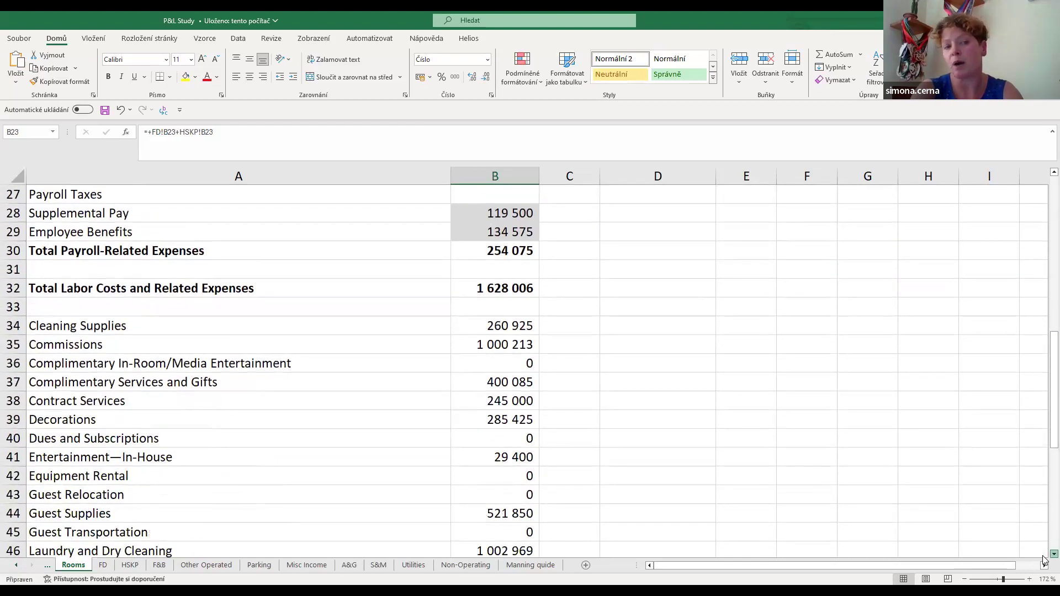
# Examine the remaining Rooms operating expense lines from Laundry and Dry Cleaning through Linen and Reservations to Travel
pyautogui.doubleClick(1045, 557)
pyautogui.click(1045, 557)
pyautogui.click(1045, 557)
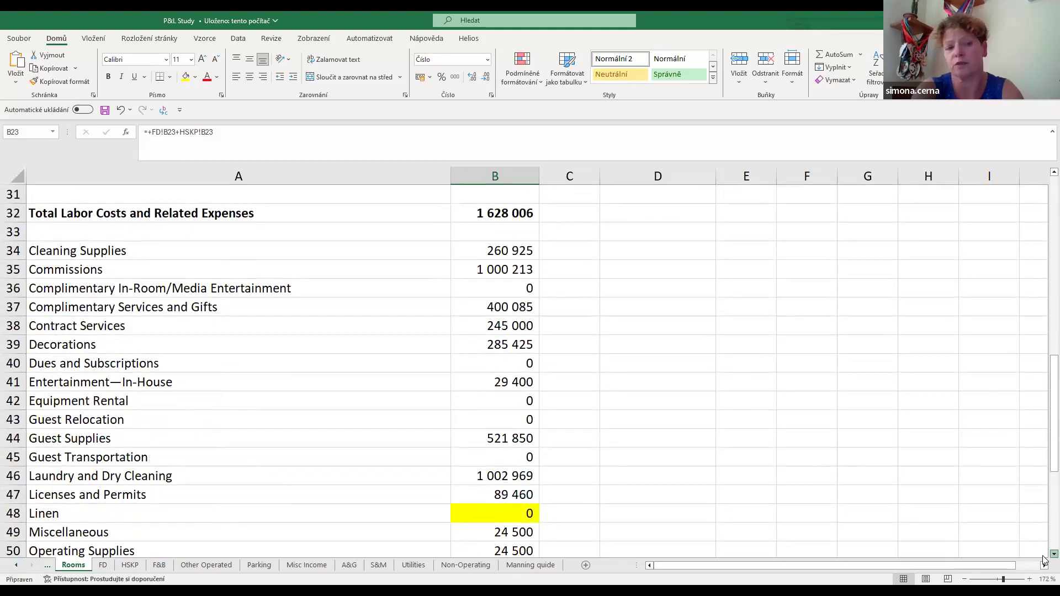
pyautogui.click(1044, 558)
pyautogui.doubleClick(1045, 558)
pyautogui.tripleClick(1044, 558)
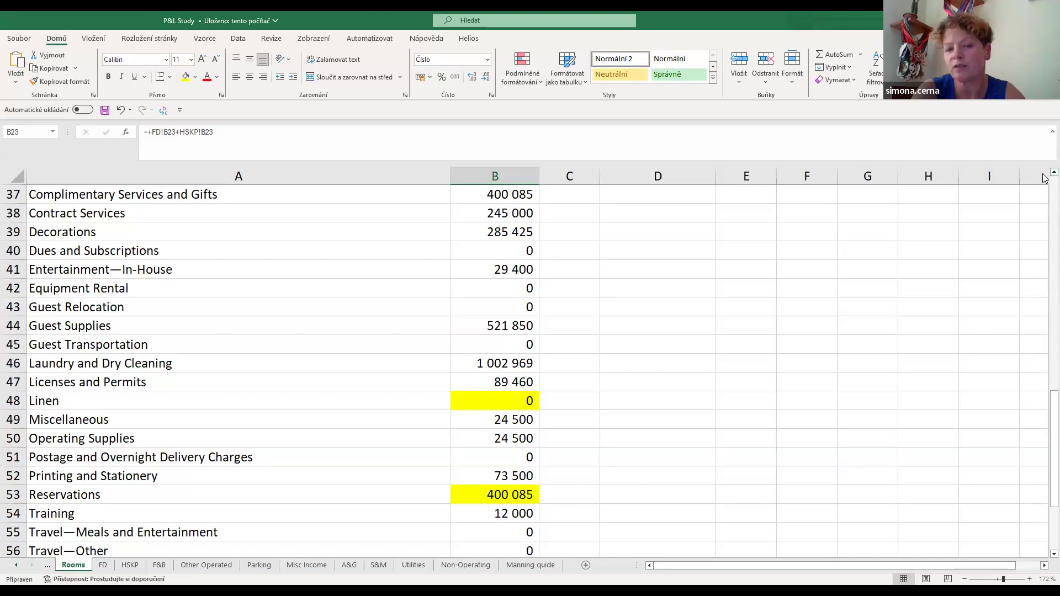
pyautogui.scroll(2, 1044, 178)
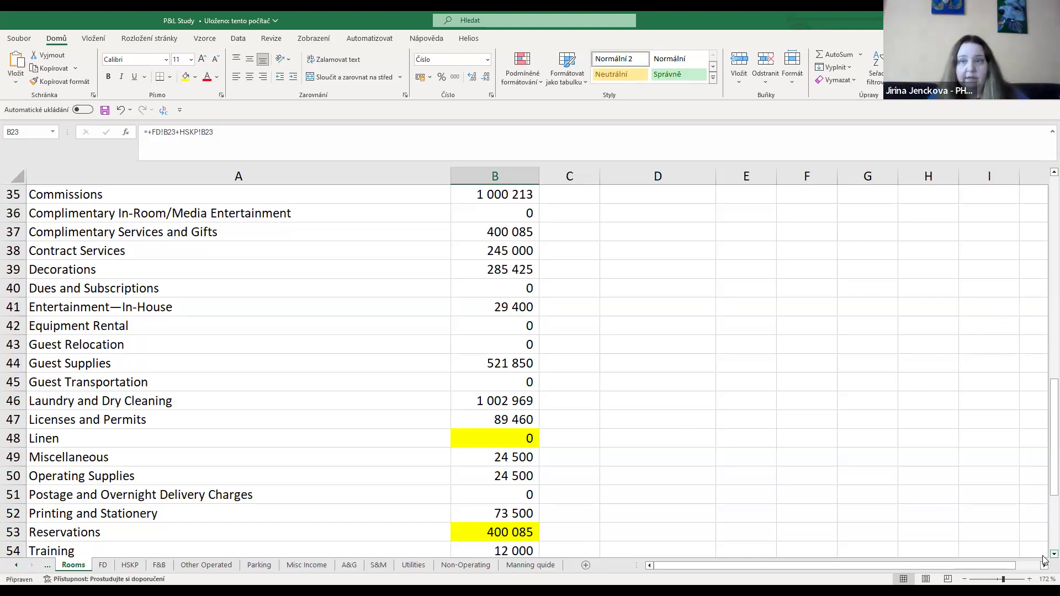
pyautogui.scroll(-2, 1043, 559)
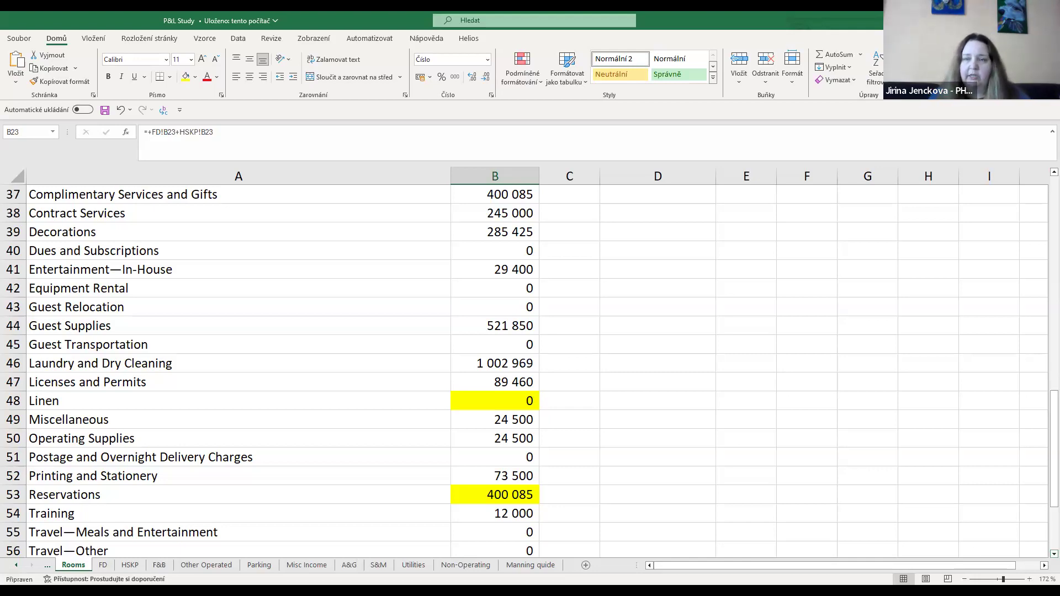
# Review the departmental and undistributed operating expenses on the Summary sheet and inspect the Utilities formula in B34
pyautogui.click(16, 567)
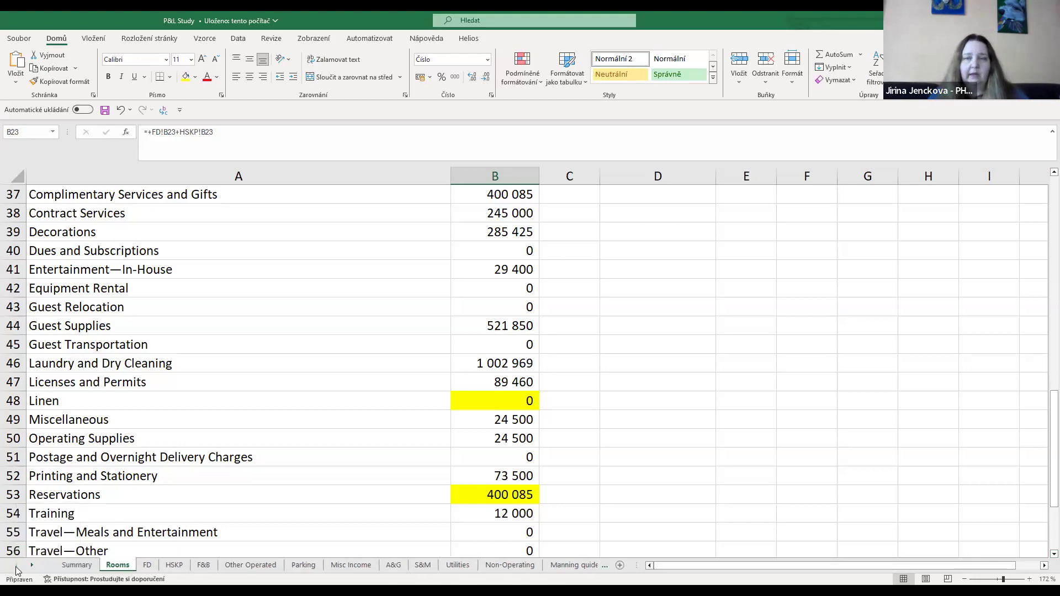
pyautogui.click(78, 566)
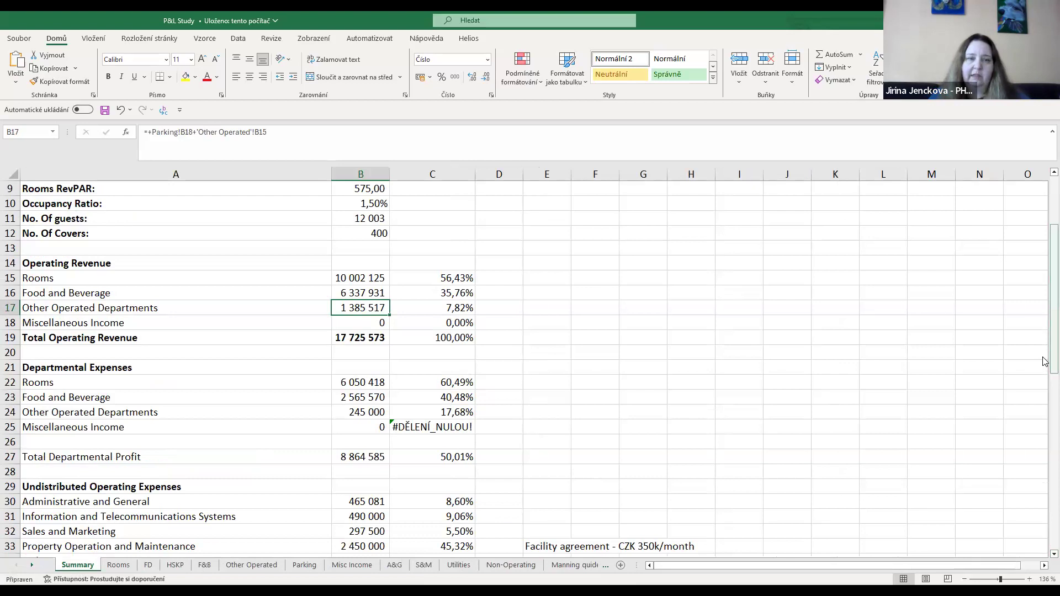
pyautogui.moveTo(1045, 362); pyautogui.dragTo(1046, 388)
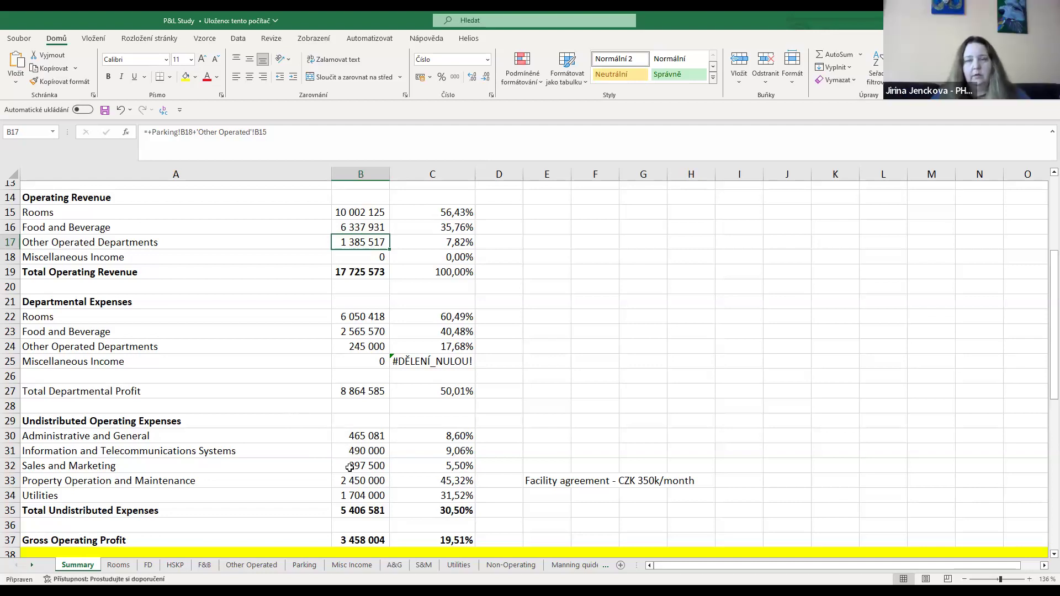
pyautogui.click(351, 495)
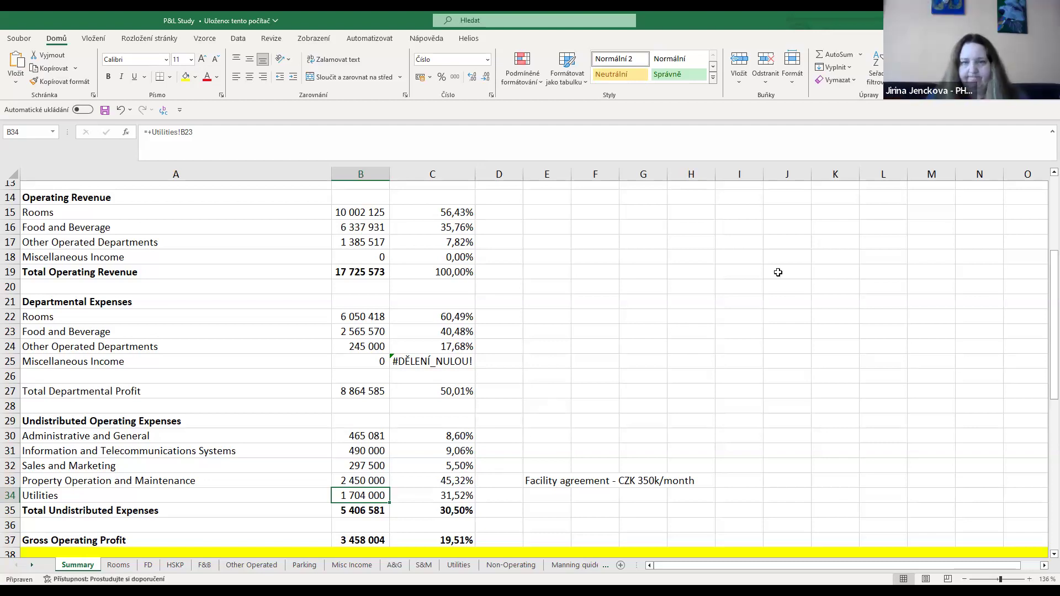
# Return to the operating statistics at the start of the Summary sheet and inspect the ADR formula in B8
pyautogui.scroll(1, 1043, 175)
pyautogui.scroll(4, 1044, 175)
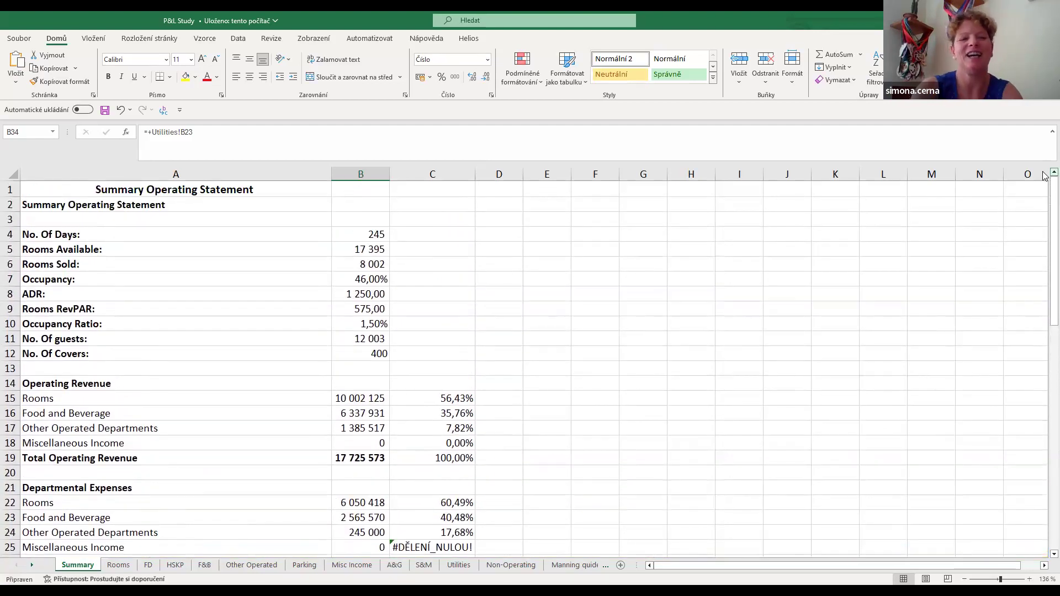
pyautogui.click(366, 294)
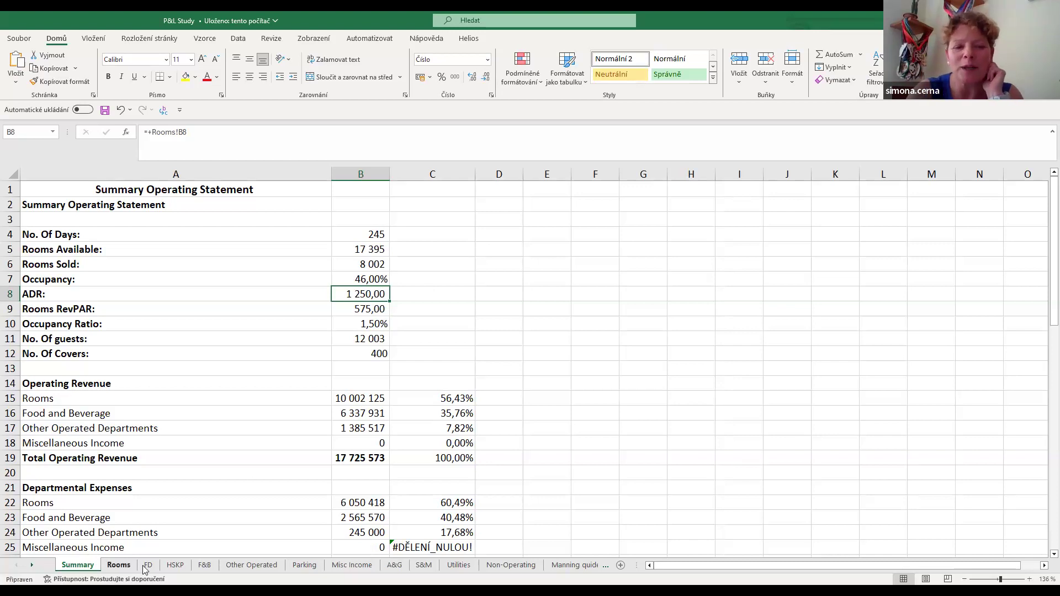
# View the F&B sheet's other expenses, followed by its food and beverage revenue and cost of sales lines
pyautogui.click(205, 565)
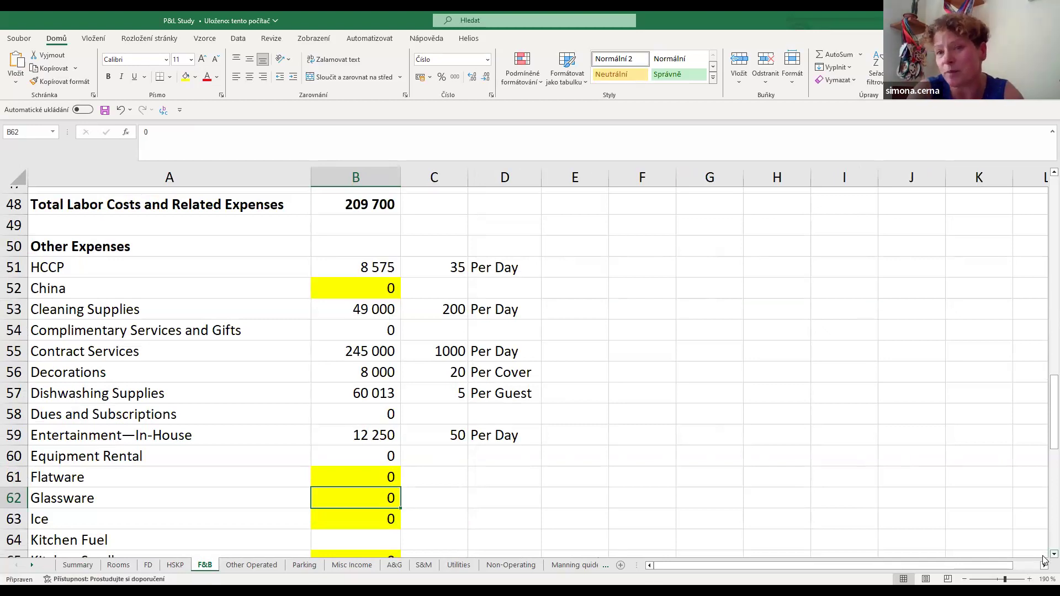
pyautogui.scroll(-1, 1044, 561)
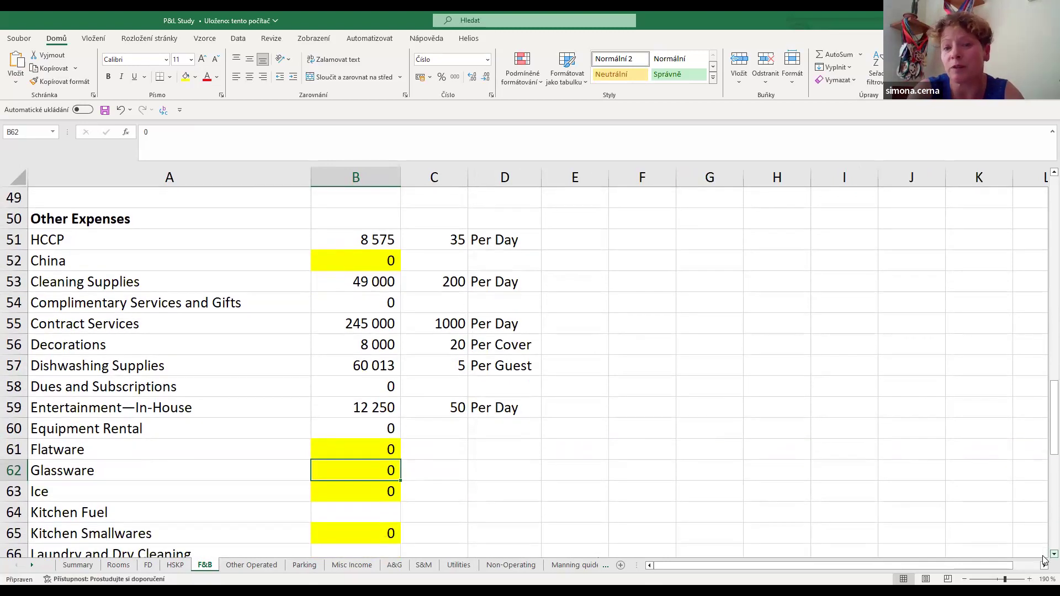
pyautogui.moveTo(1052, 436); pyautogui.dragTo(1026, 305)
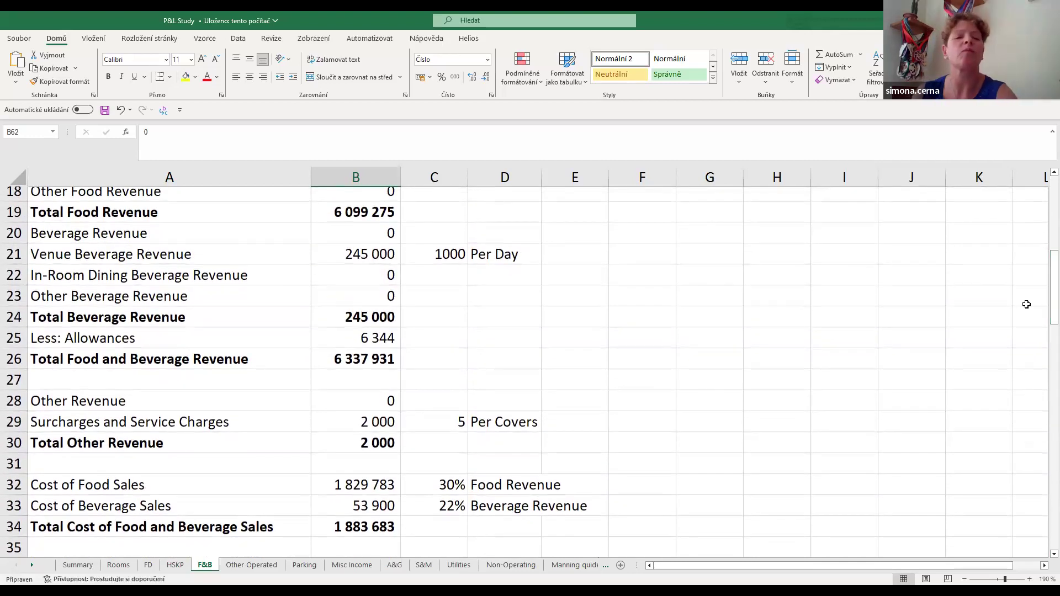